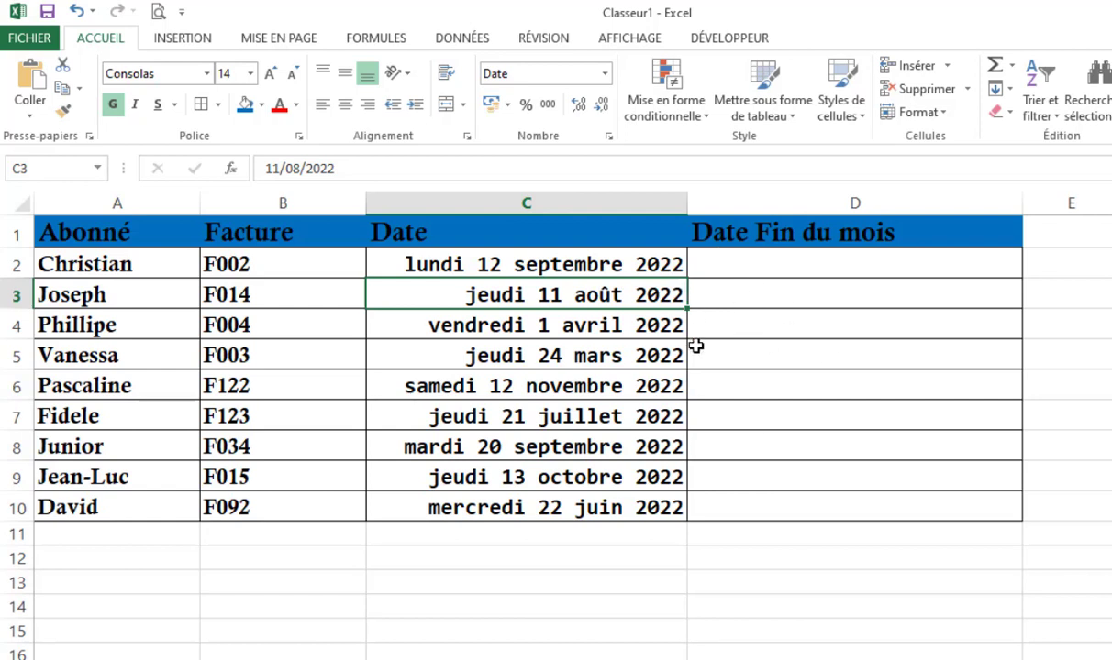
Step: Enter the formula =FIN.MOIS(C2;0) in cell D2 of the Date Fin du mois column
mouse_move(720, 275)
left_mouse_down()
mouse_move(727, 422)
mouse_move(747, 486)
mouse_move(734, 509)
left_mouse_up()
left_click(724, 273)
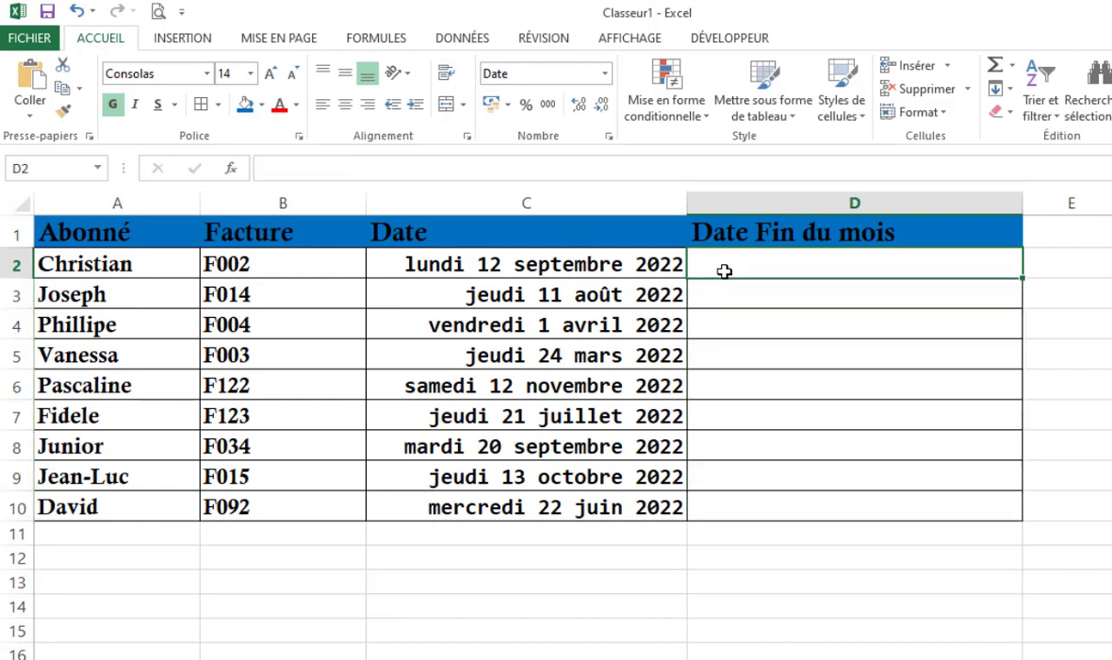
left_click(781, 202)
left_click(753, 265)
type("=")
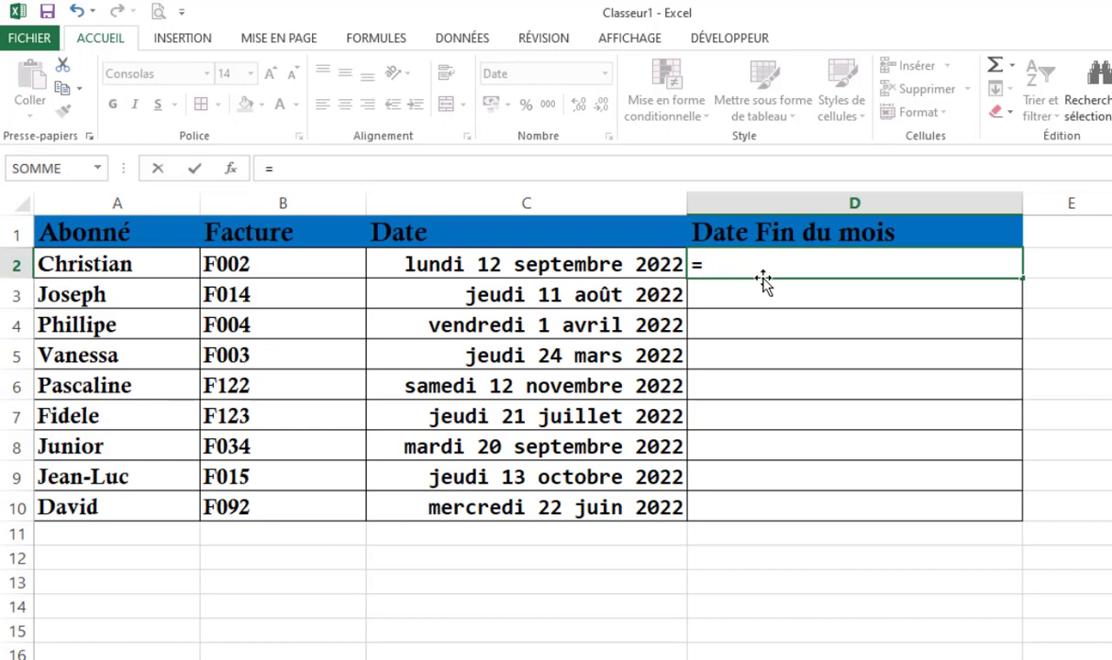
type("fin")
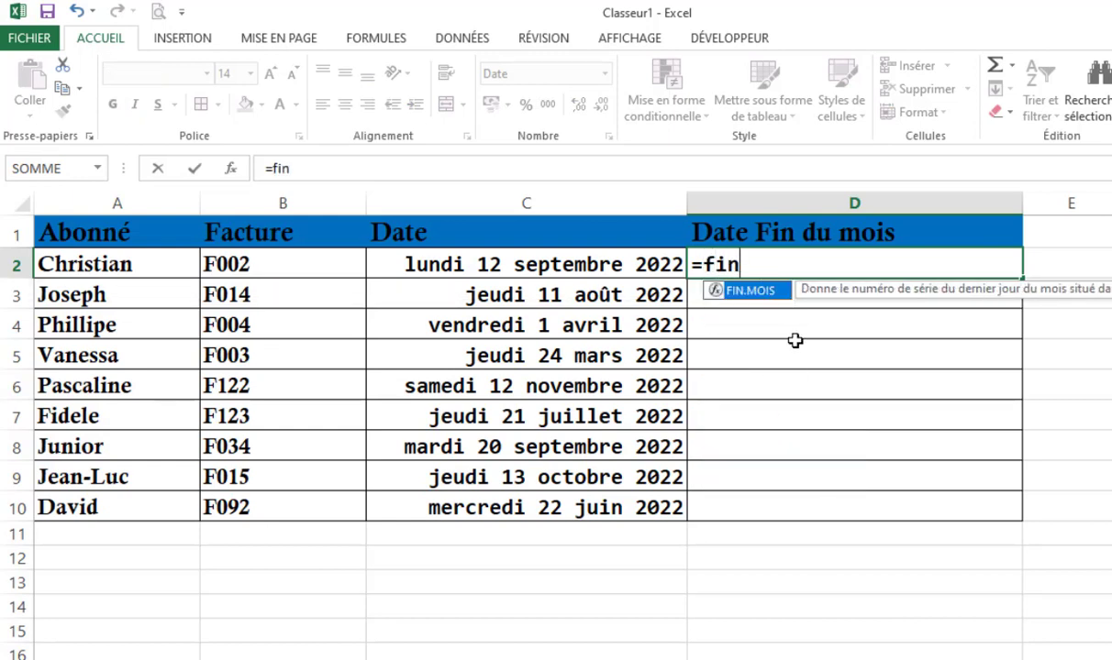
key("Tab")
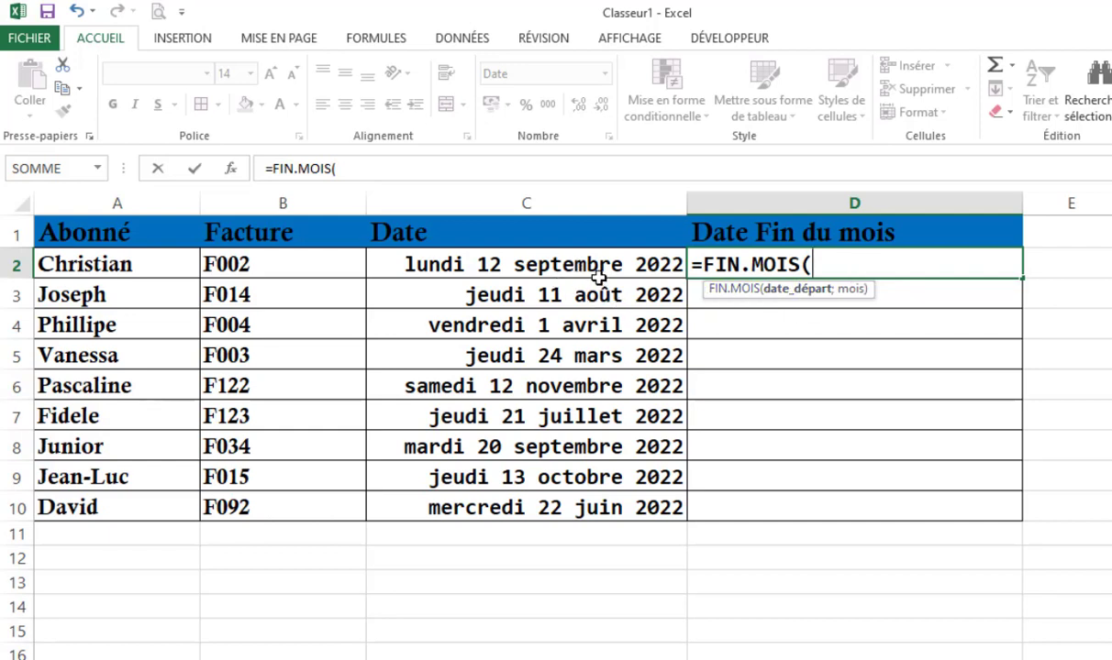
left_click(439, 259)
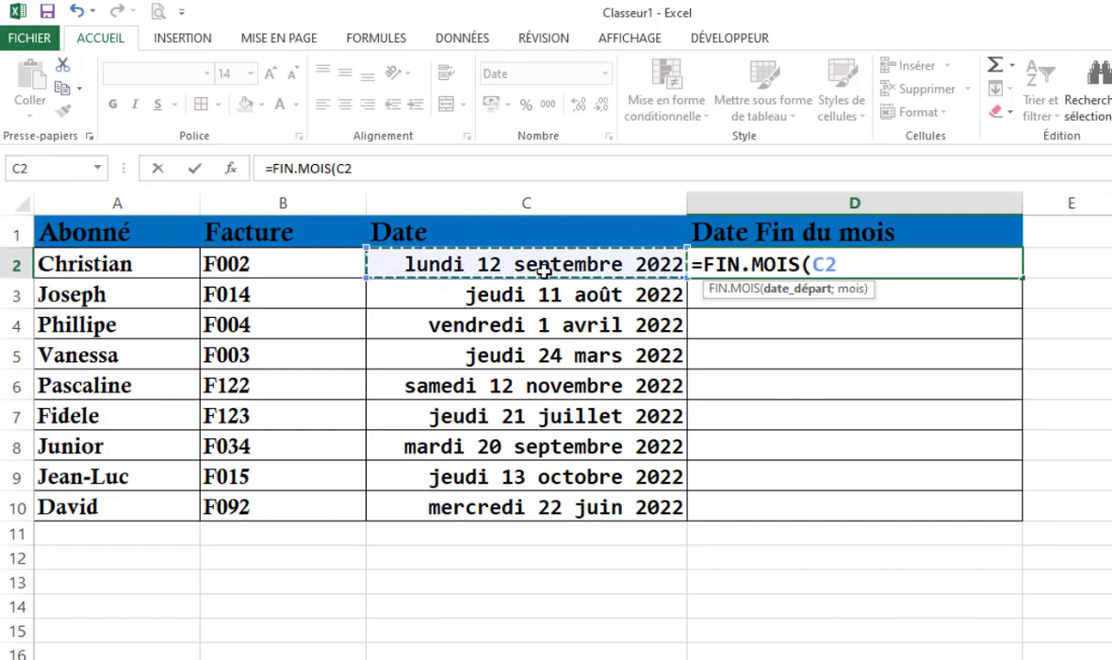
type(";")
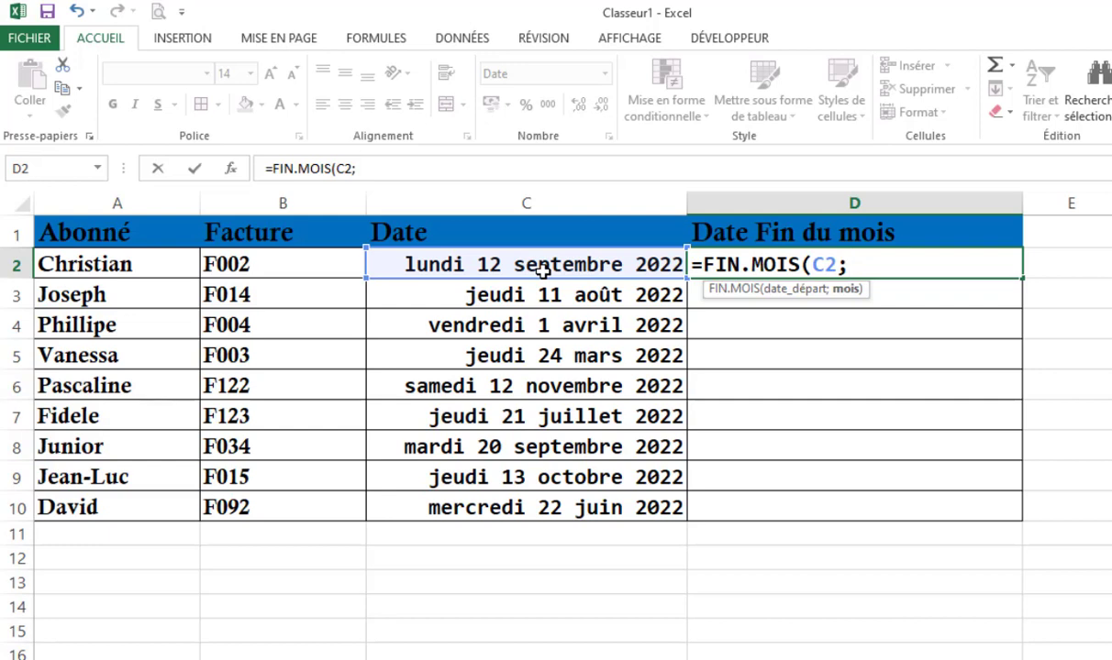
type("0)")
key("Return")
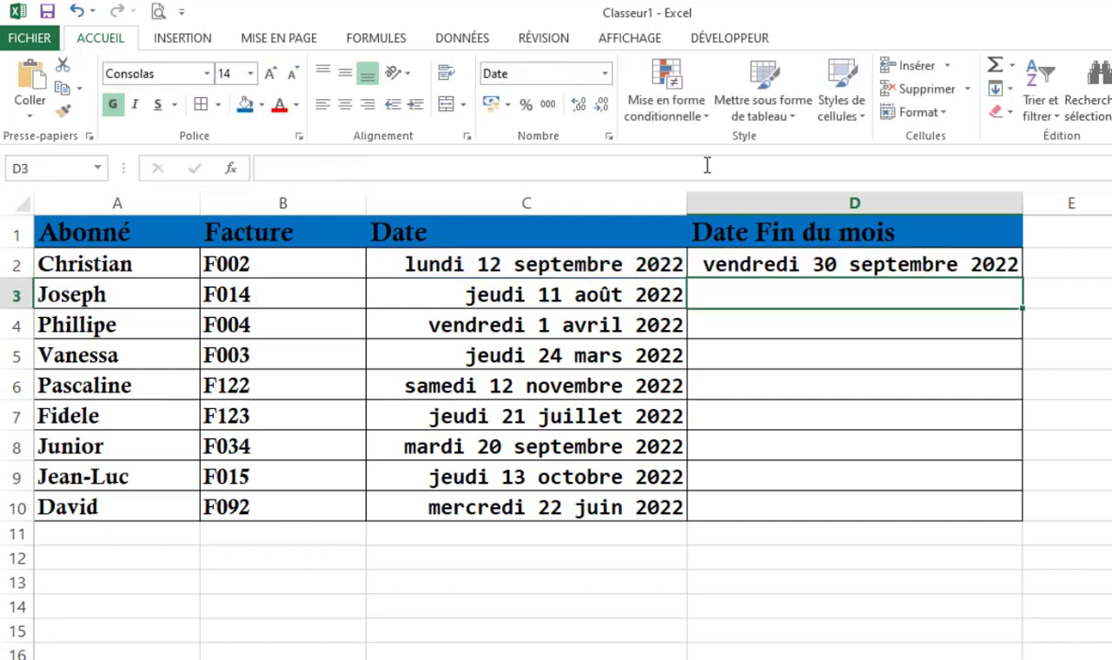
Step: Fill the D2 end-of-month formula down through D10 and compare the results with the dates in column C
left_click(785, 249)
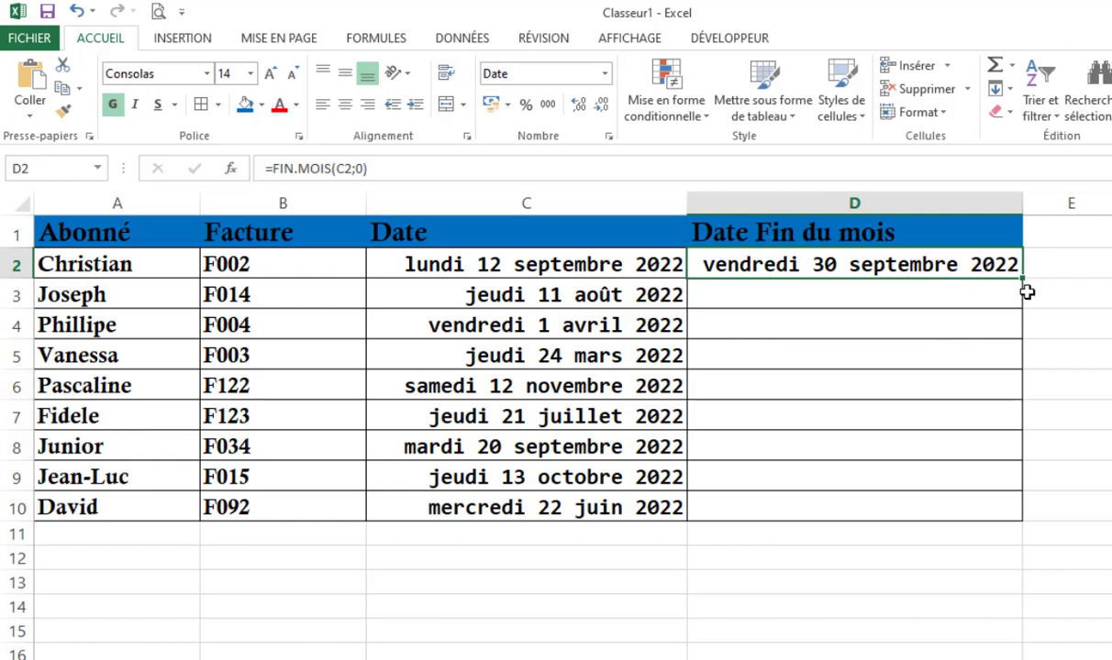
left_click_drag(1023, 281, 1005, 519)
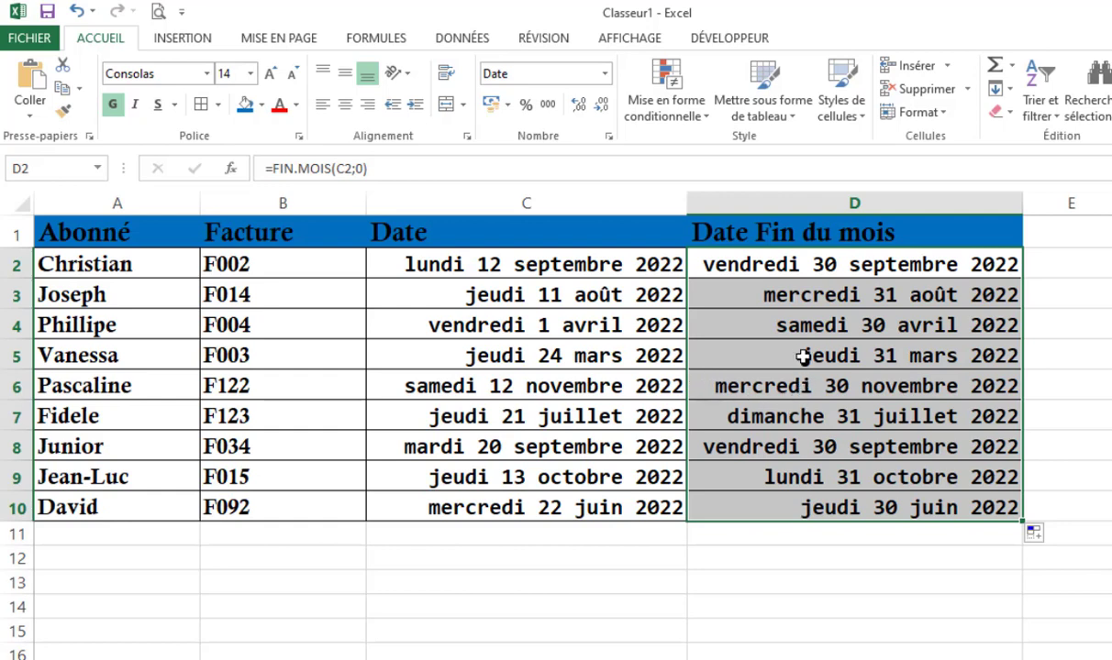
left_click_drag(551, 262, 569, 490)
left_click(532, 386)
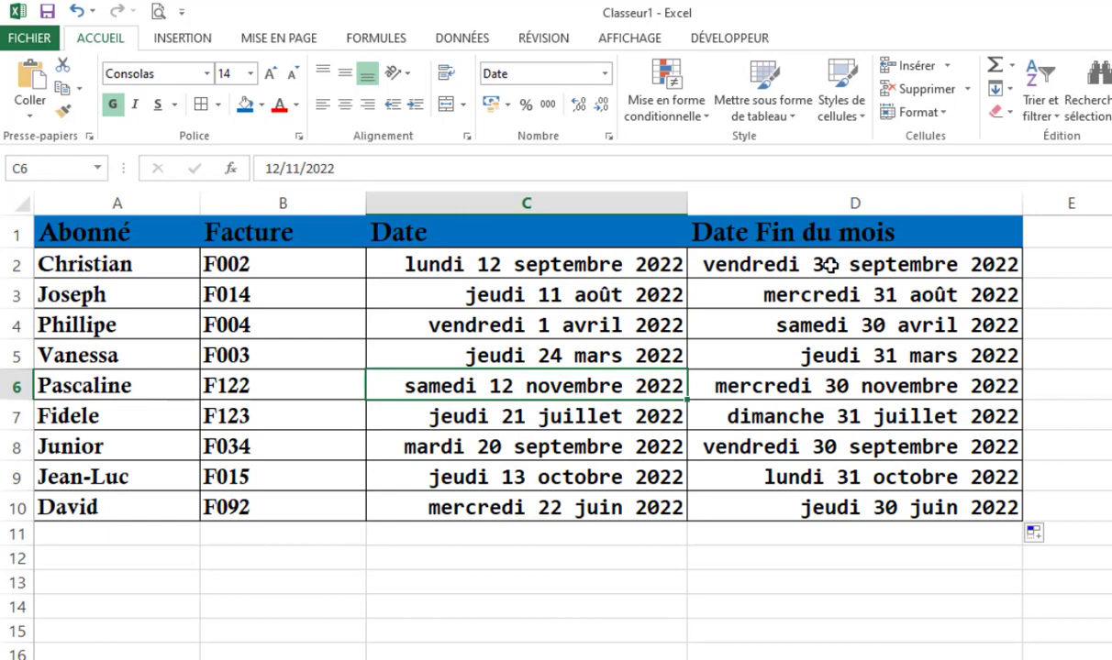
left_click_drag(829, 264, 853, 505)
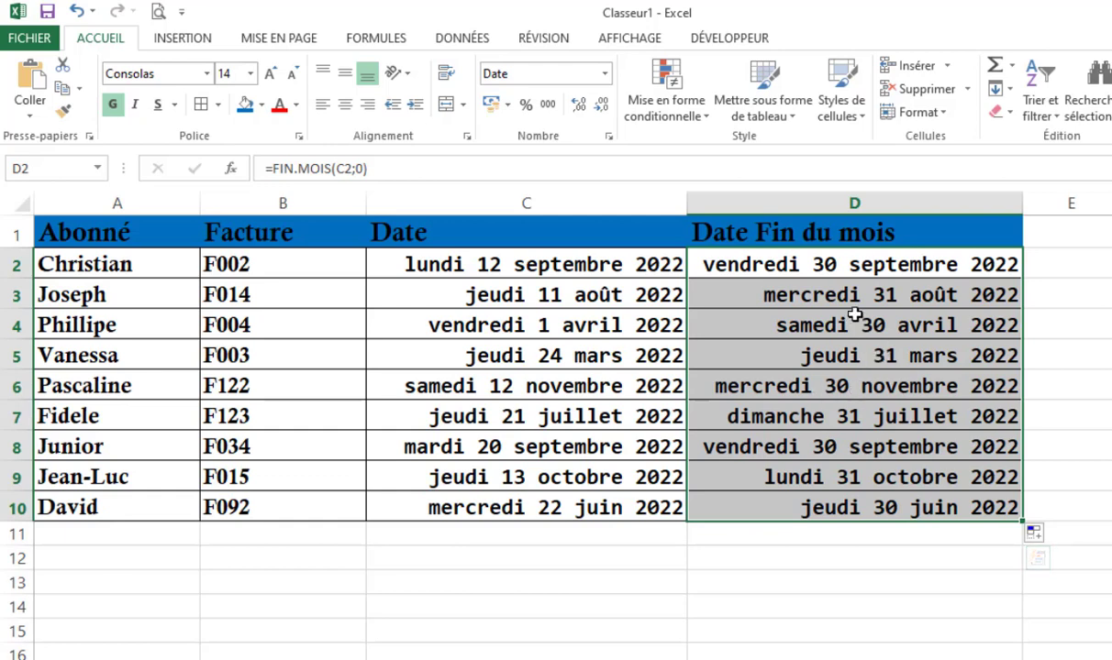
Step: Change the months argument of the FIN.MOIS formula in D2 to 1
left_click(860, 263)
double_click(860, 264)
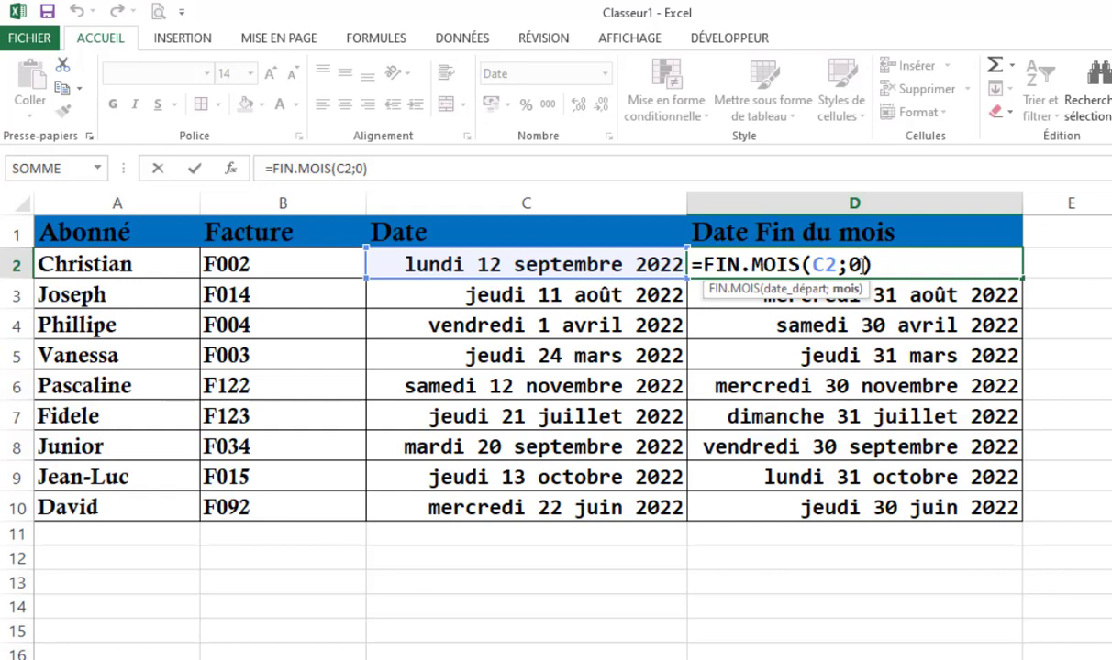
key("BackSpace")
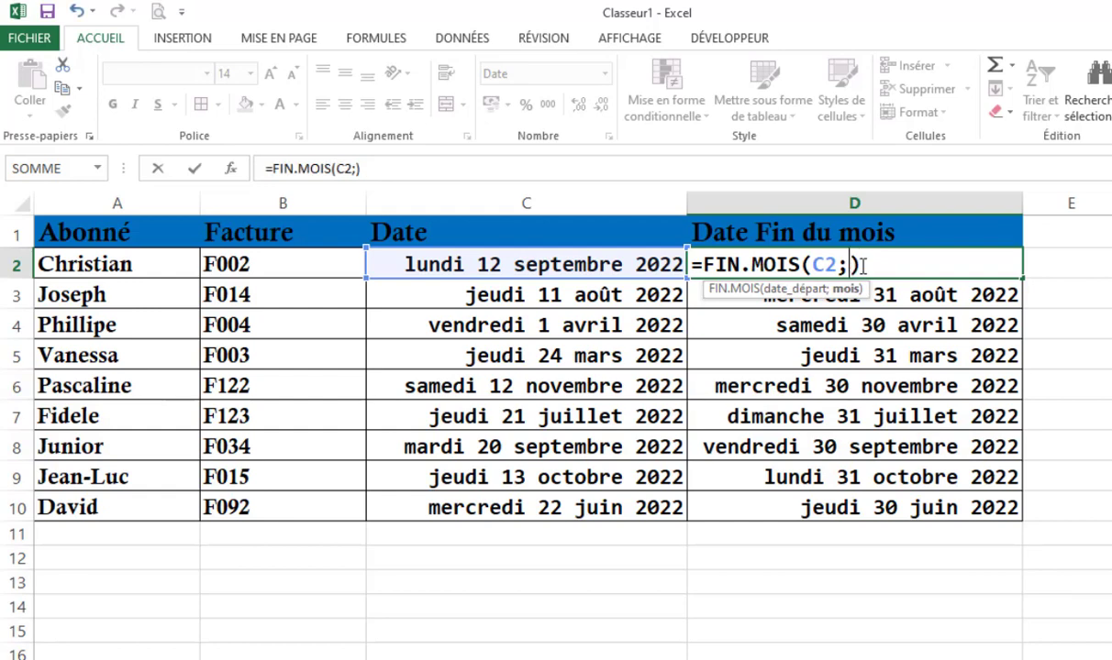
type("&")
key("BackSpace")
type("1")
key("Return")
Step: Copy the one-month-ahead formula from D2 down through D10 and check the first row against its start date
left_click(936, 262)
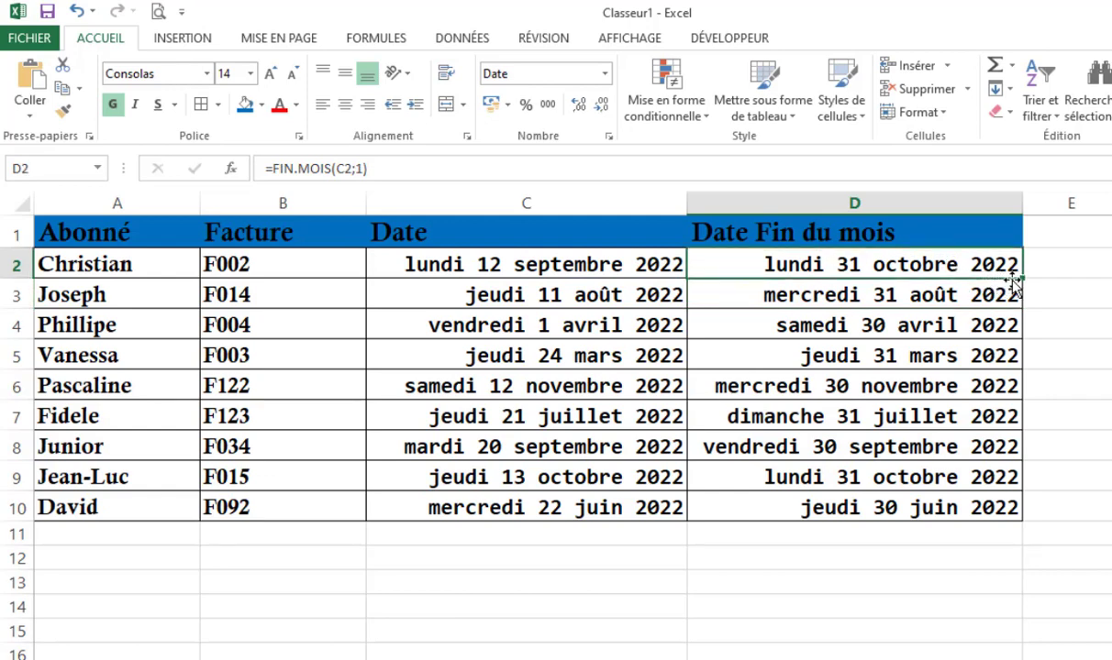
left_click_drag(1031, 282, 1000, 514)
left_click(775, 256)
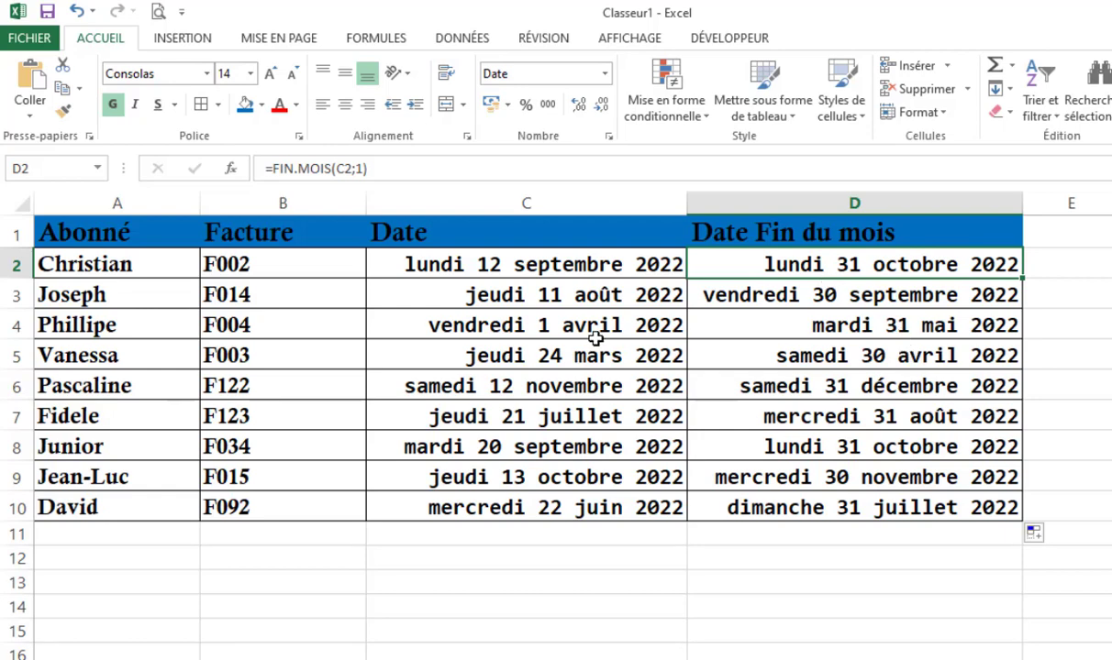
left_click(554, 267)
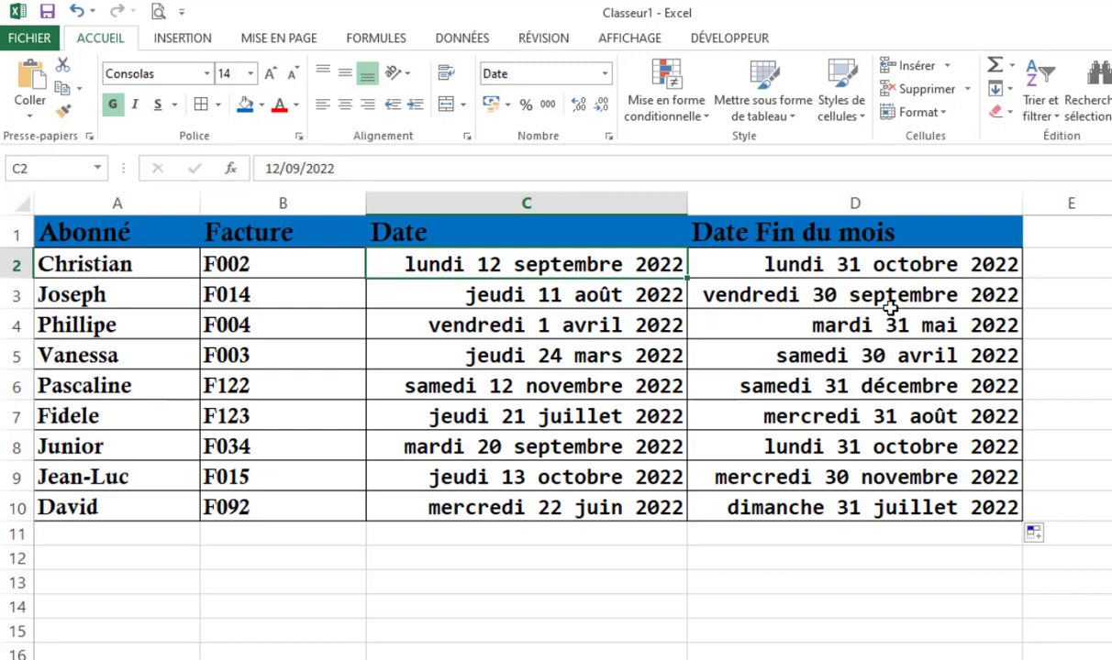
Step: Edit the D2 formula to =FIN.MOIS(C2;2) so it gives the month end two months ahead
double_click(859, 265)
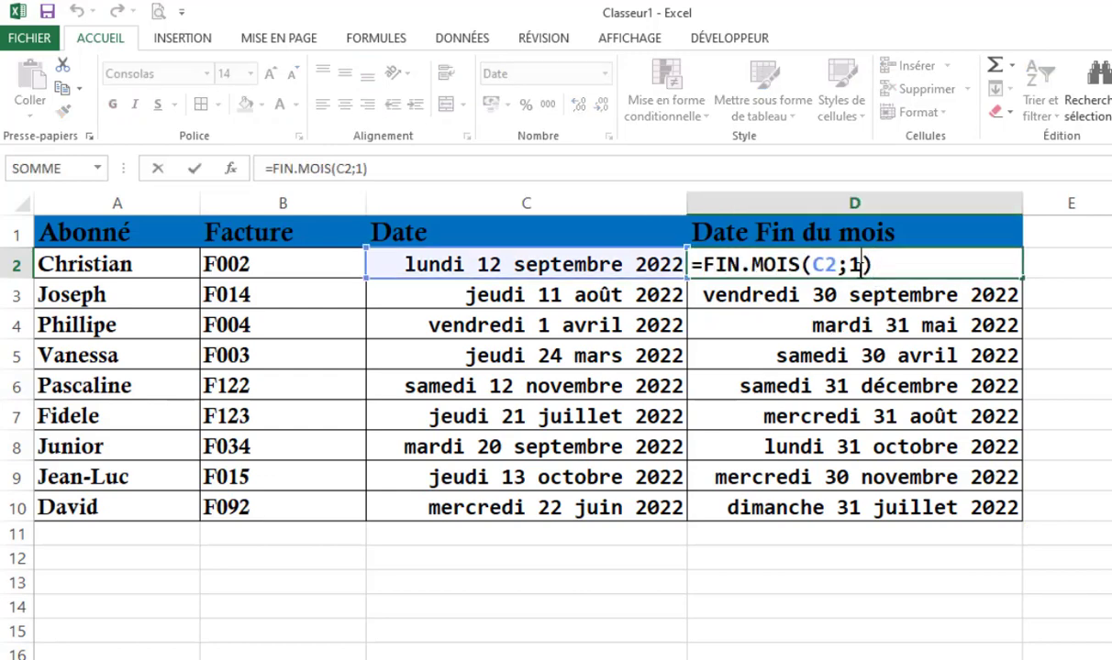
key("BackSpace")
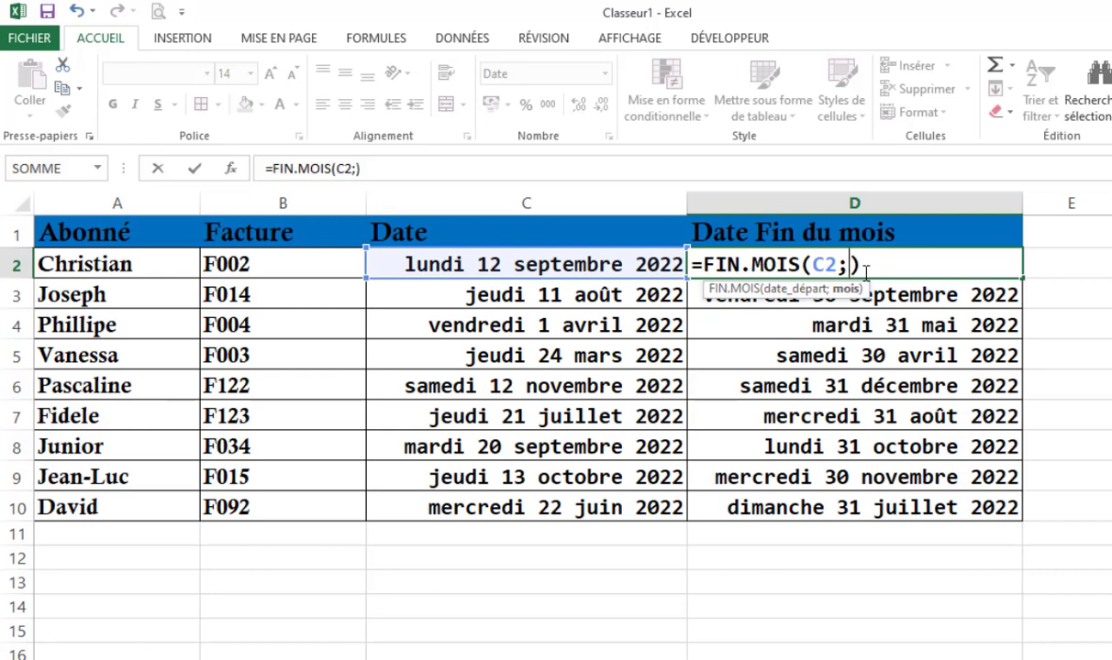
type("2")
key("Return")
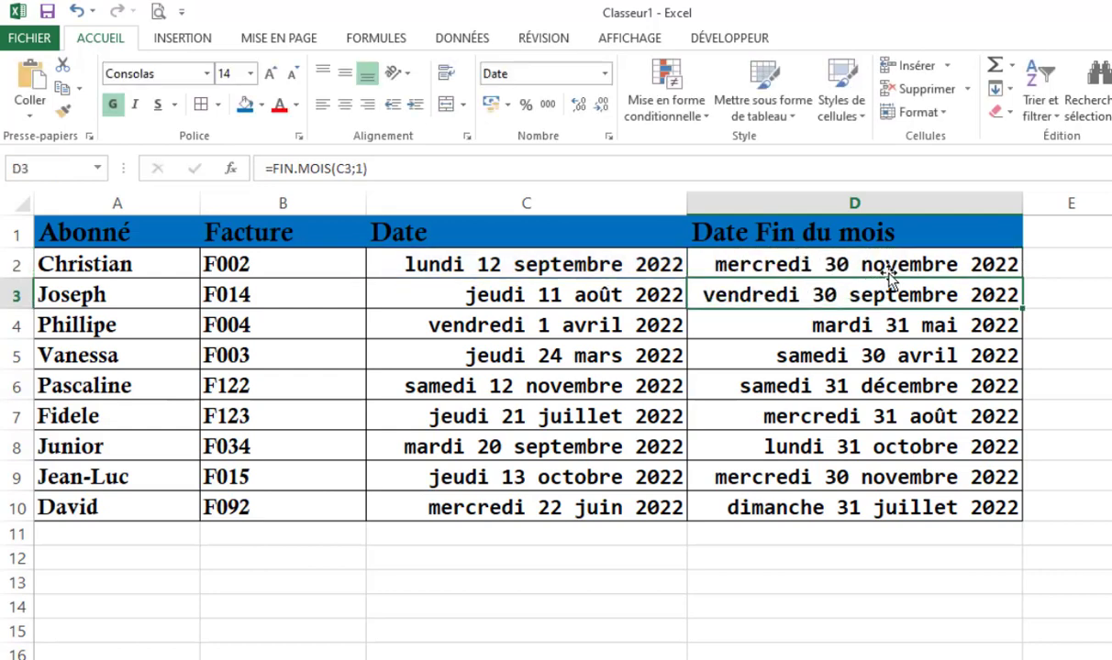
Step: Compare D2 with its start date in C2 and extend the two-month formula from D2 down to D10
left_click(815, 266)
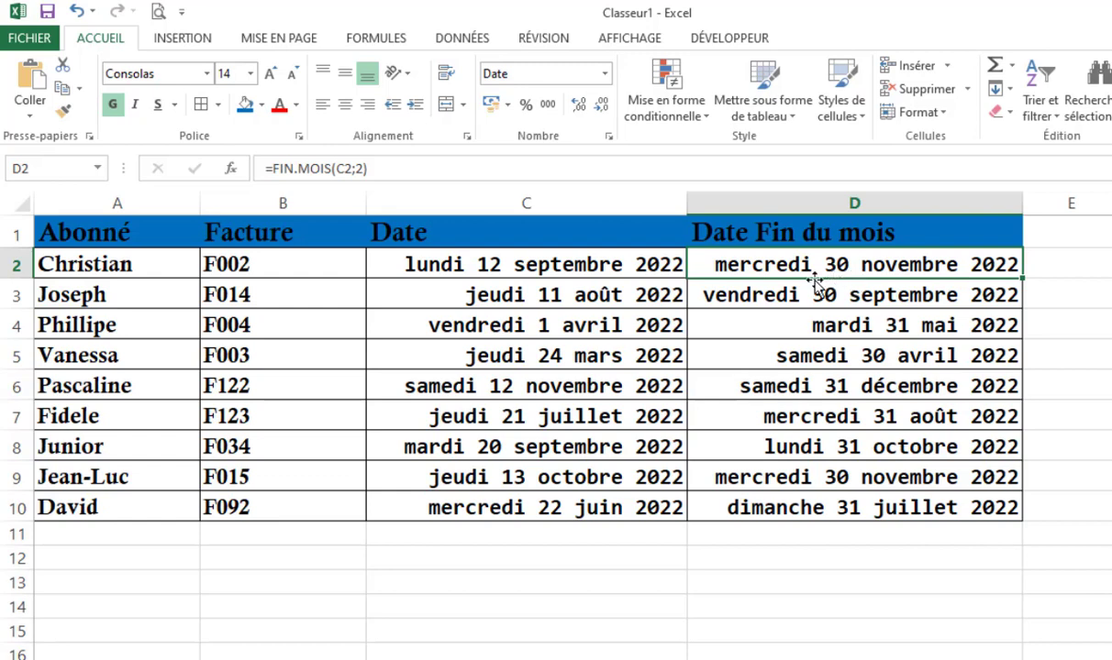
left_click(647, 268)
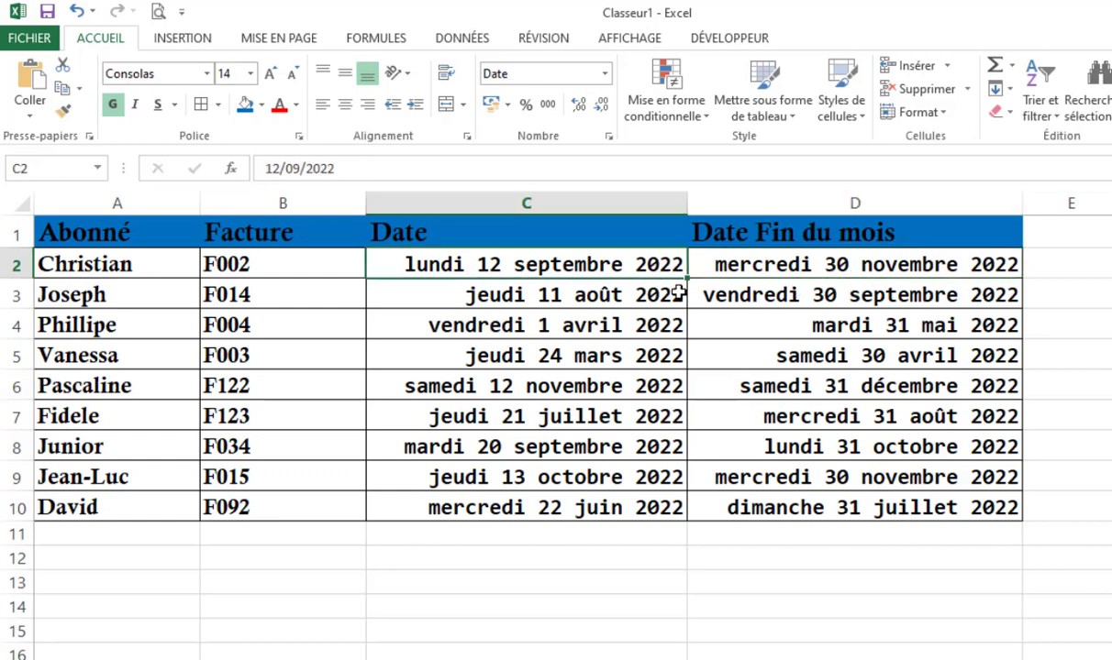
left_click(791, 264)
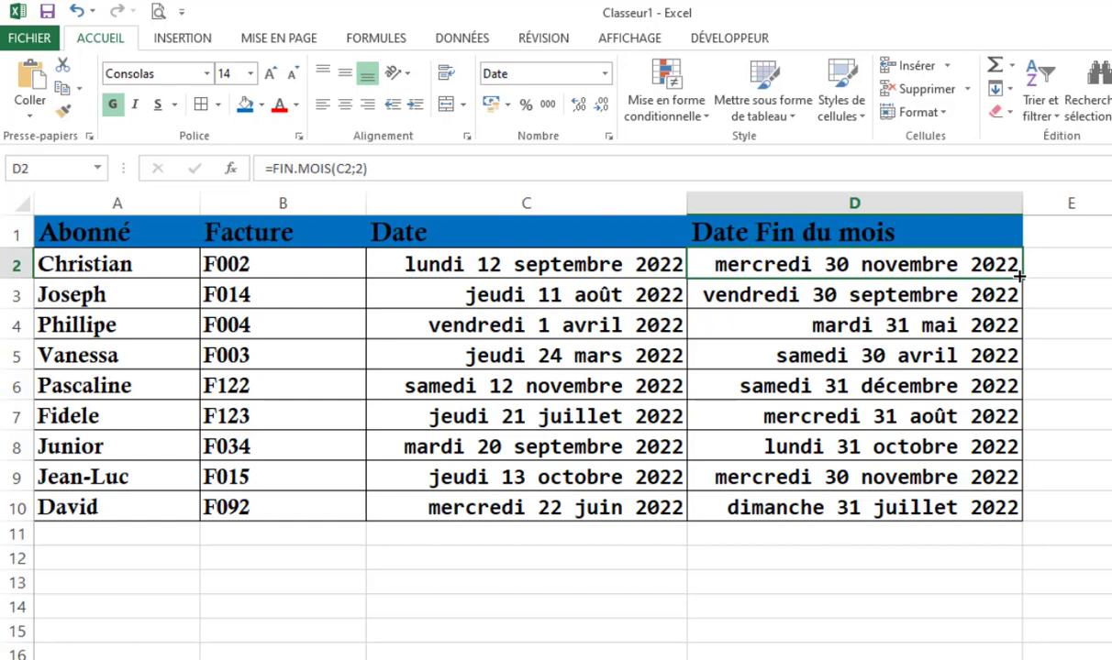
left_click_drag(1021, 277, 995, 510)
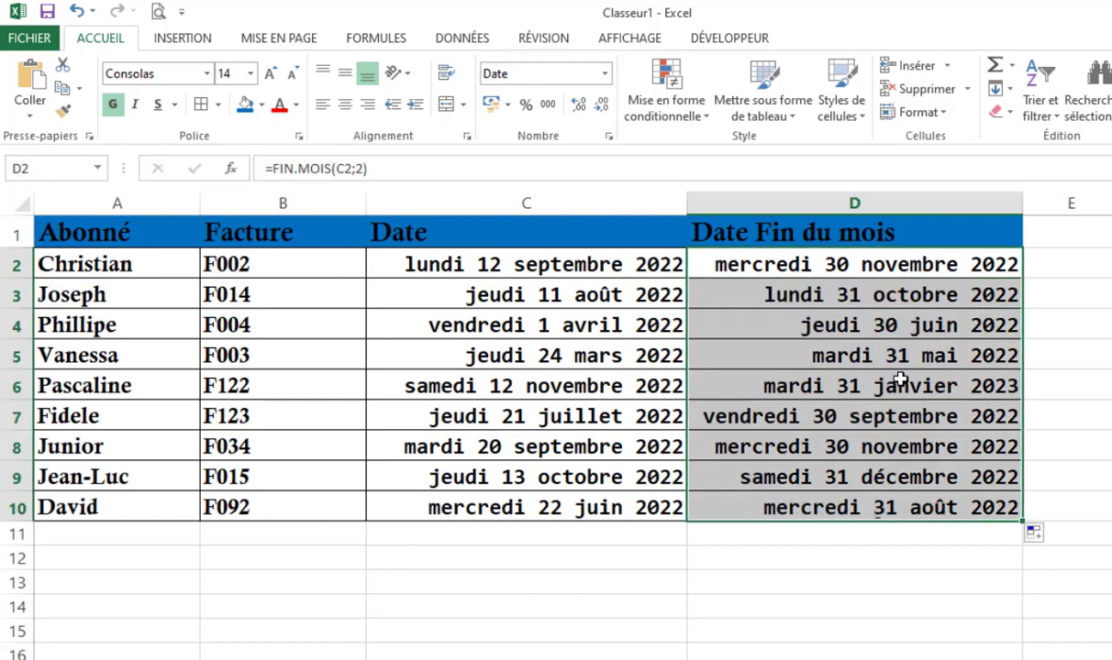
key("Down")
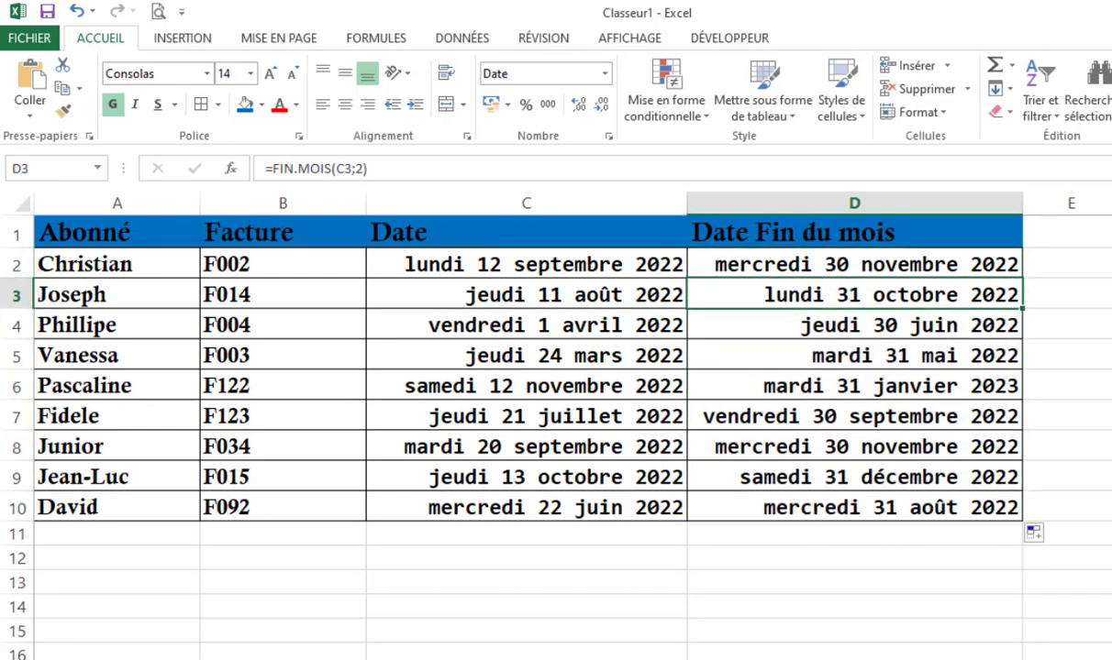
left_click(751, 254)
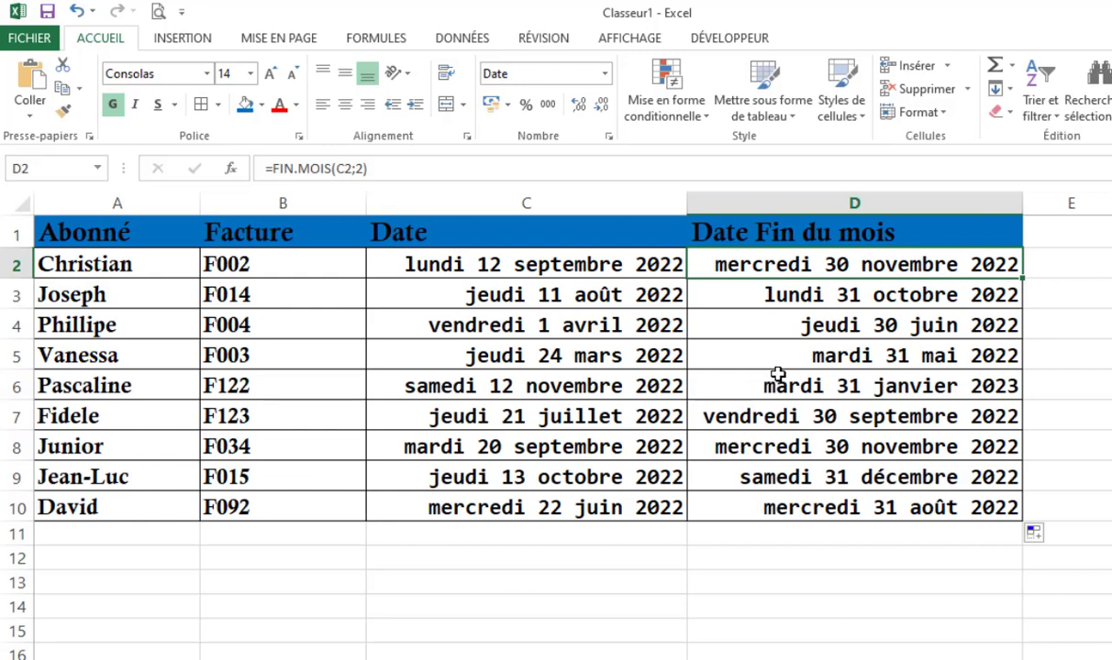
Step: Replace the date in C2 with 12/08/2022 and check the recalculated end-of-month date in D2
left_click(542, 265)
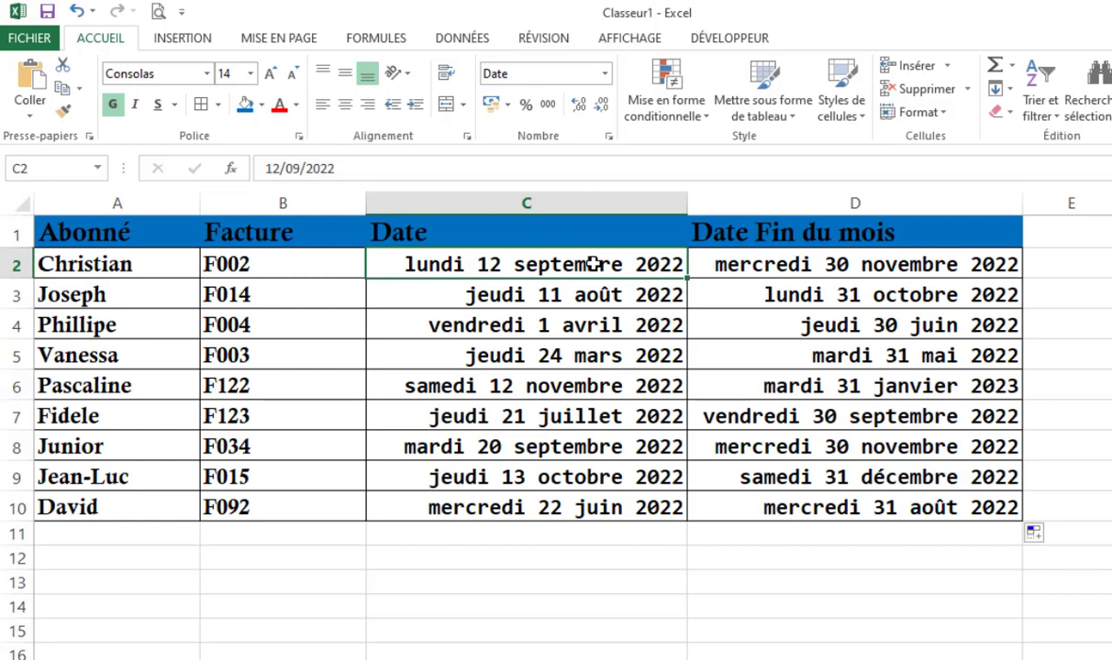
key("F2")
key("BackSpace")
key("BackSpace")
key("BackSpace")
key("BackSpace")
key("BackSpace")
key("BackSpace")
key("BackSpace")
key("BackSpace")
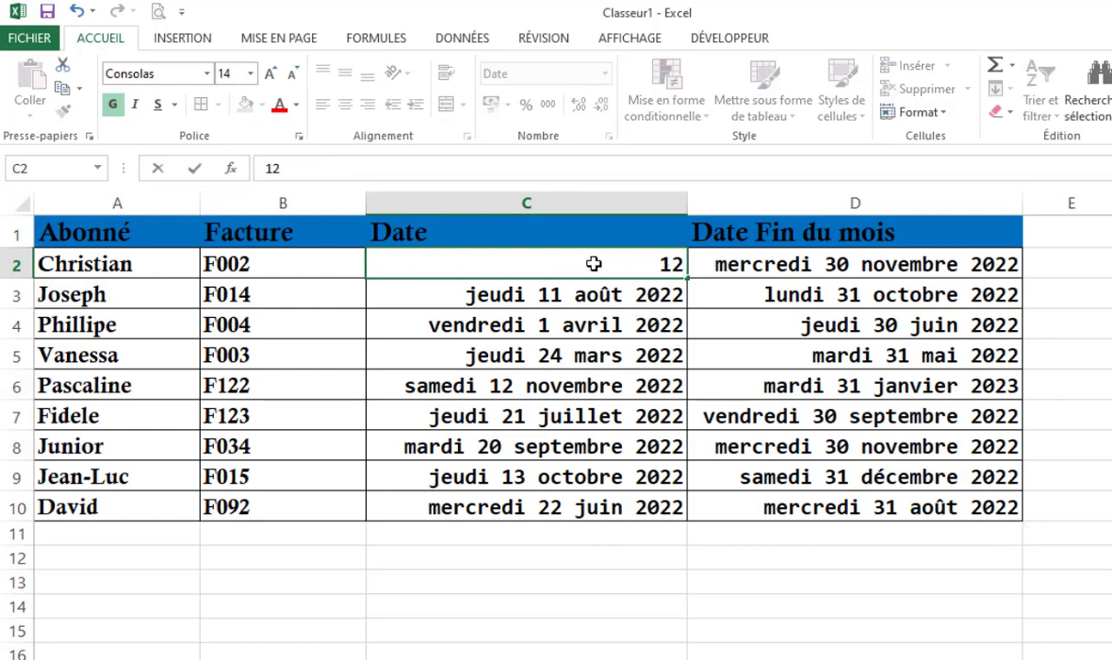
type("/08")
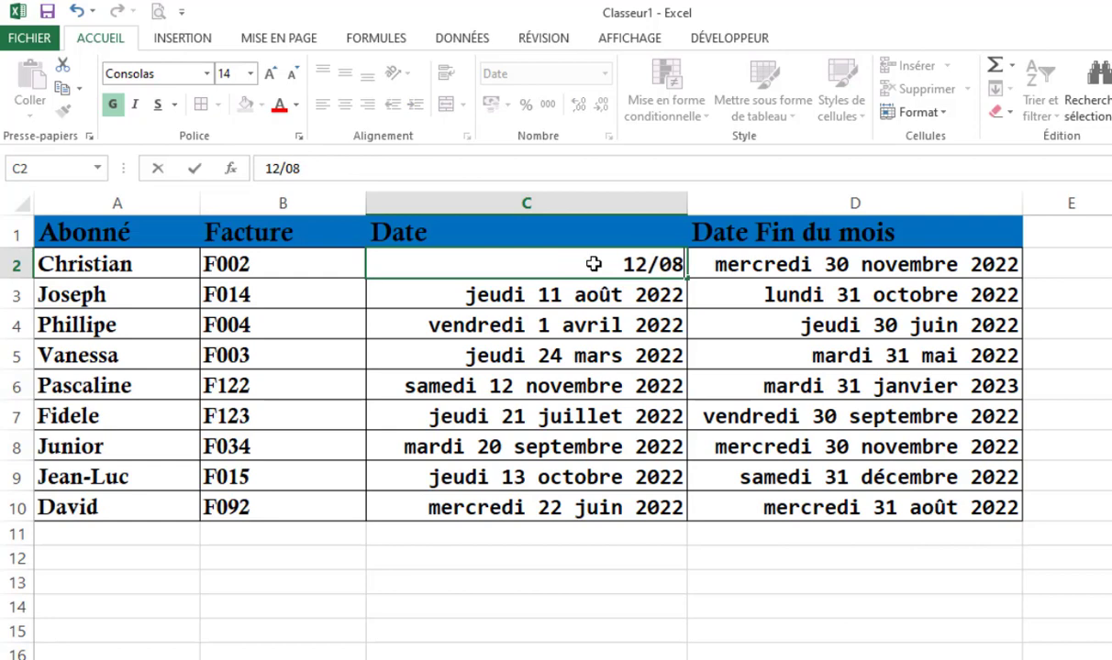
type("/20")
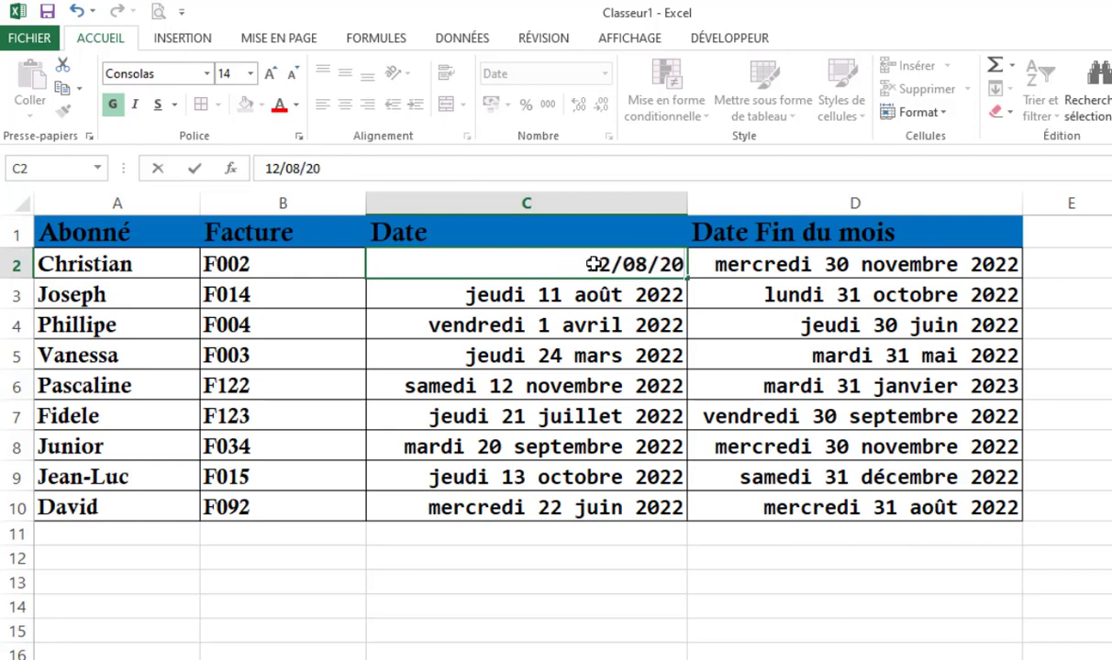
type("22")
key("Return")
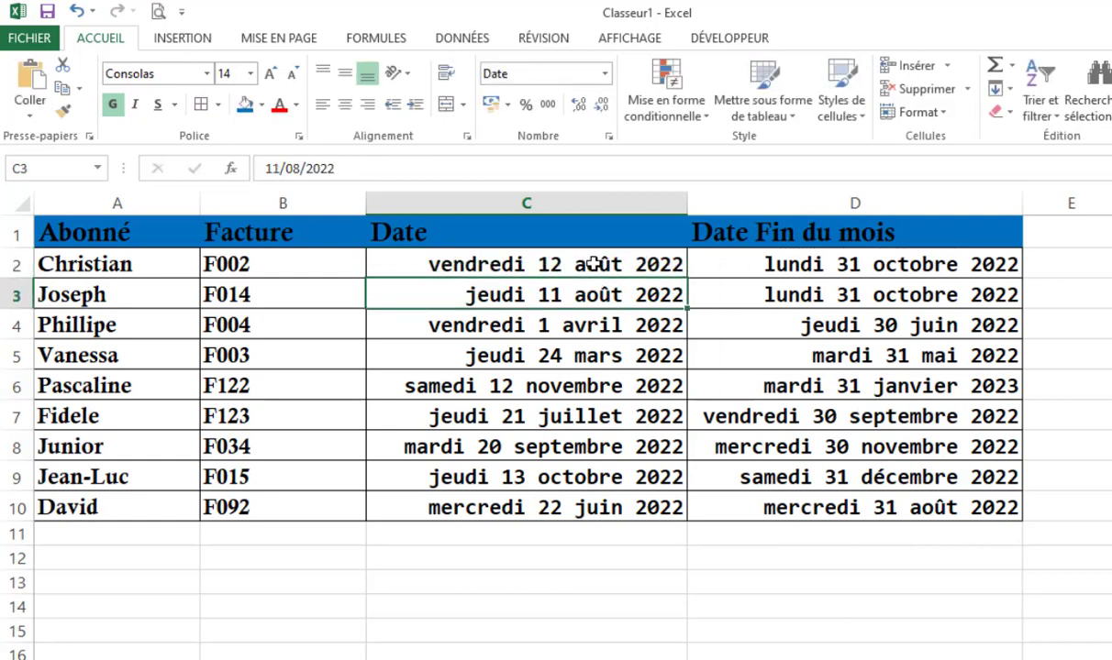
left_click(827, 253)
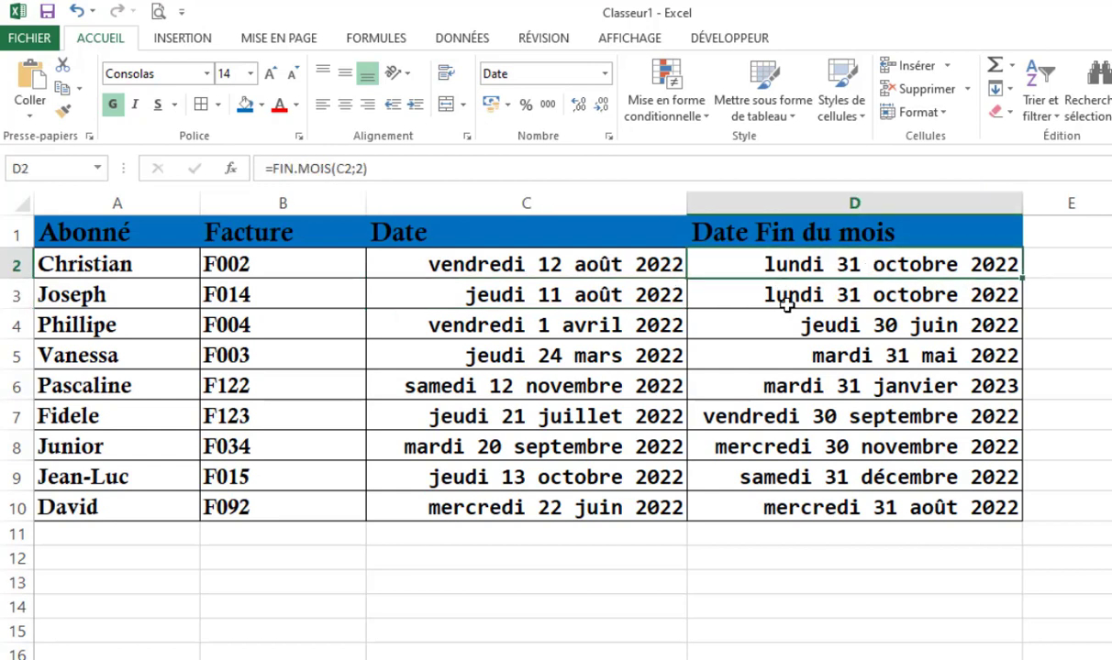